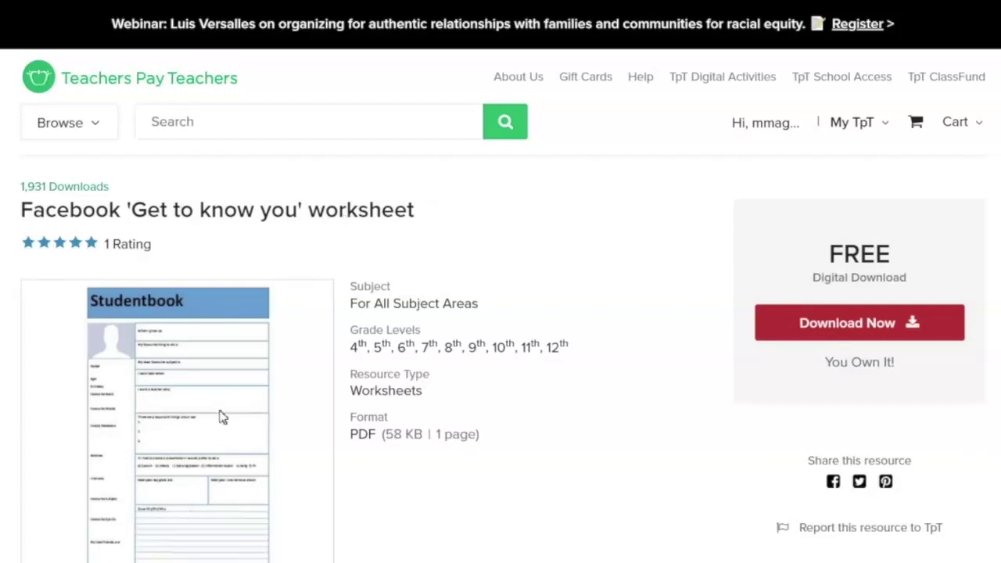
# Step: Switch to the All About Me PDF and write the first student's name in green as a text annotation in the NAME box
pyautogui.scroll(-1, 252, 416)
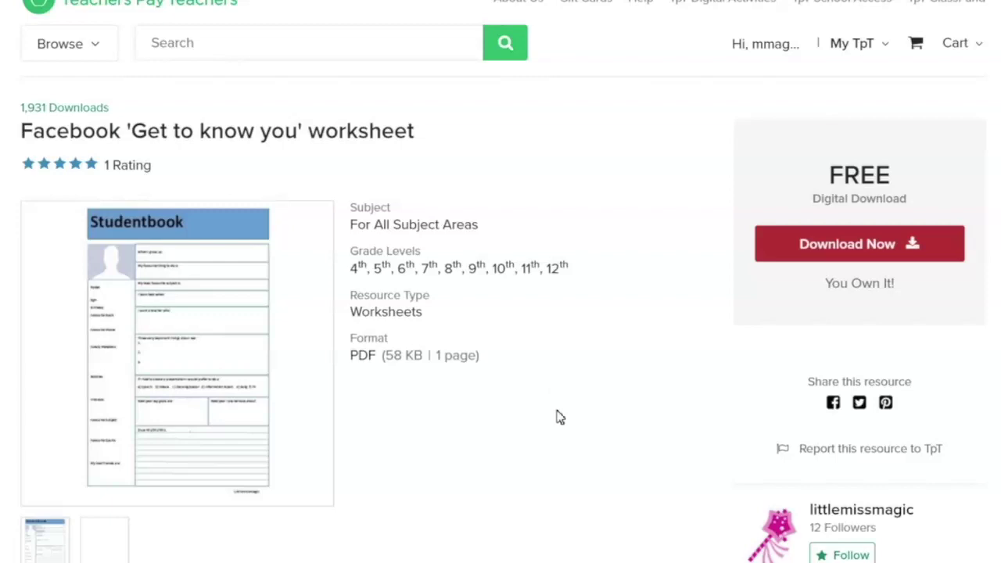
pyautogui.click(438, 518)
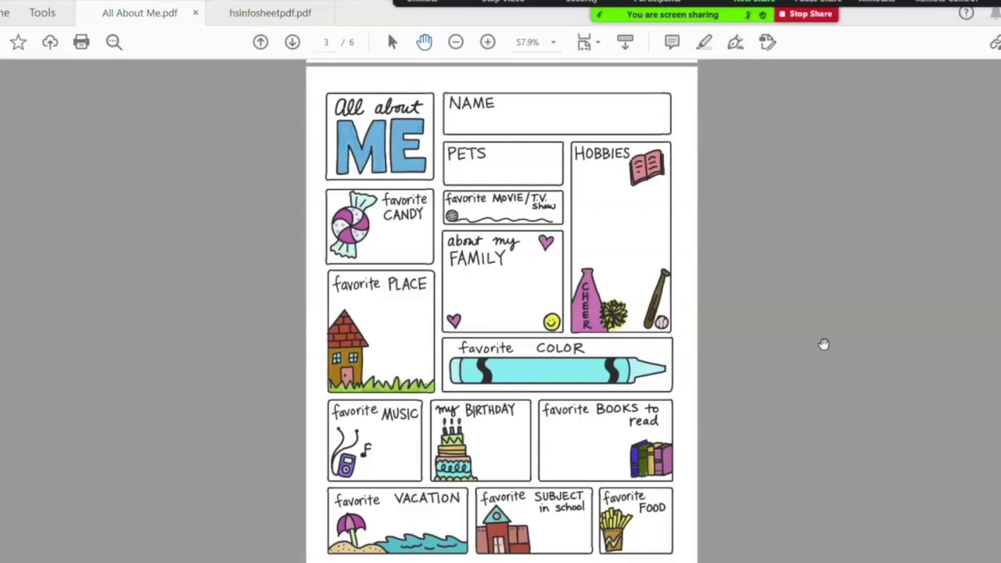
pyautogui.click(882, 2)
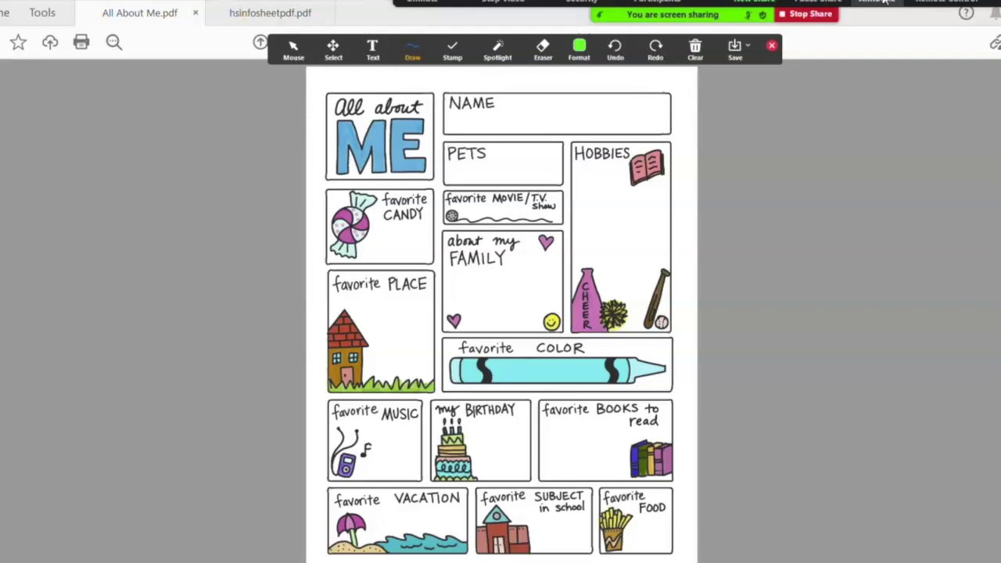
pyautogui.click(407, 53)
pyautogui.click(372, 50)
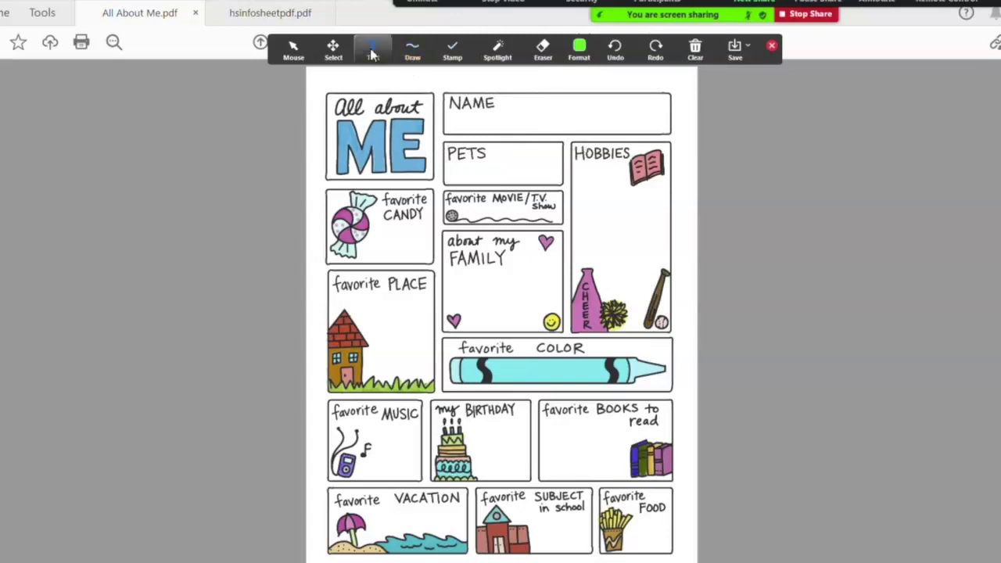
pyautogui.click(505, 105)
pyautogui.write('Lilly')
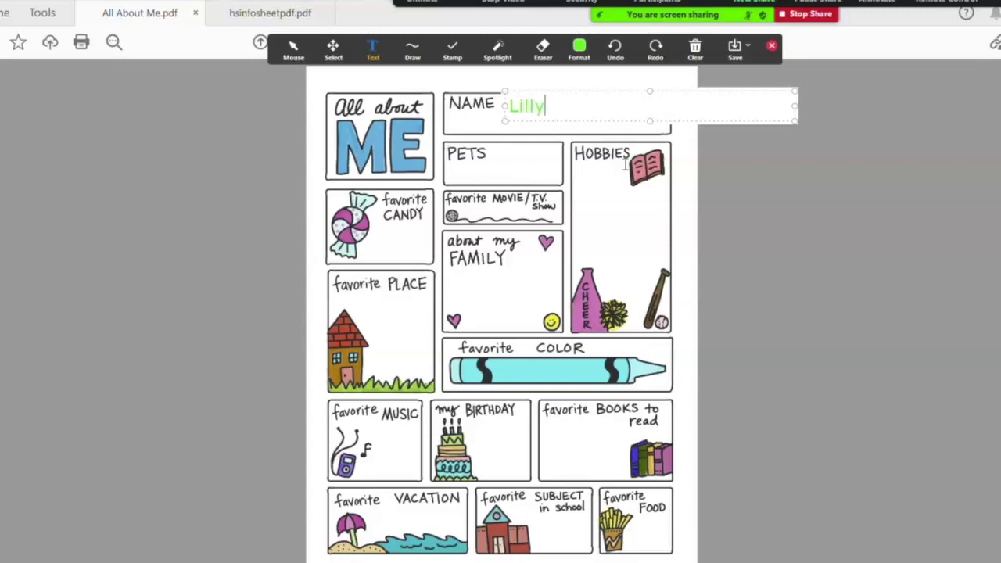
# Step: Add a second student's name in magenta text below the first one in the NAME box
pyautogui.click(527, 126)
pyautogui.click(519, 124)
pyautogui.click(579, 48)
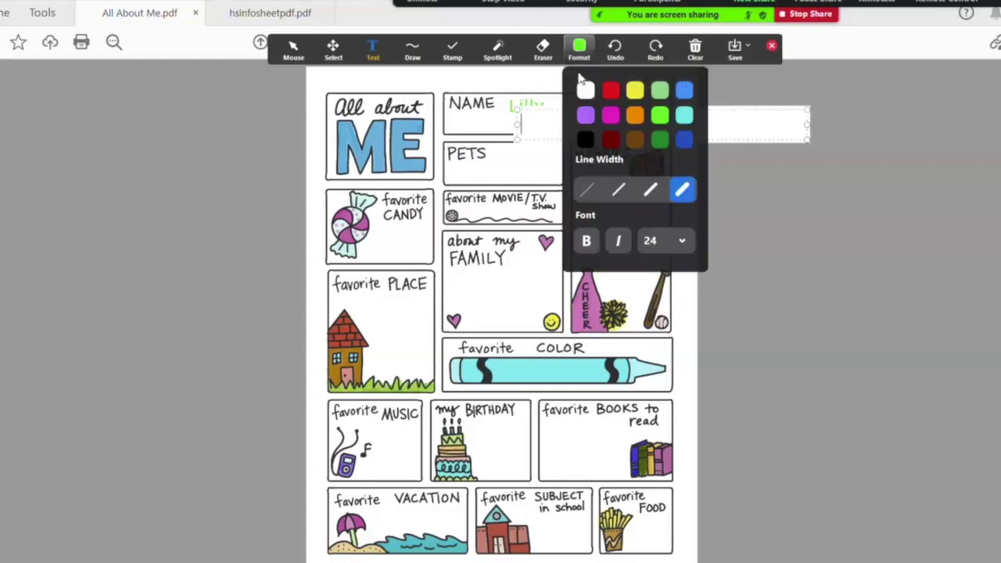
pyautogui.click(610, 116)
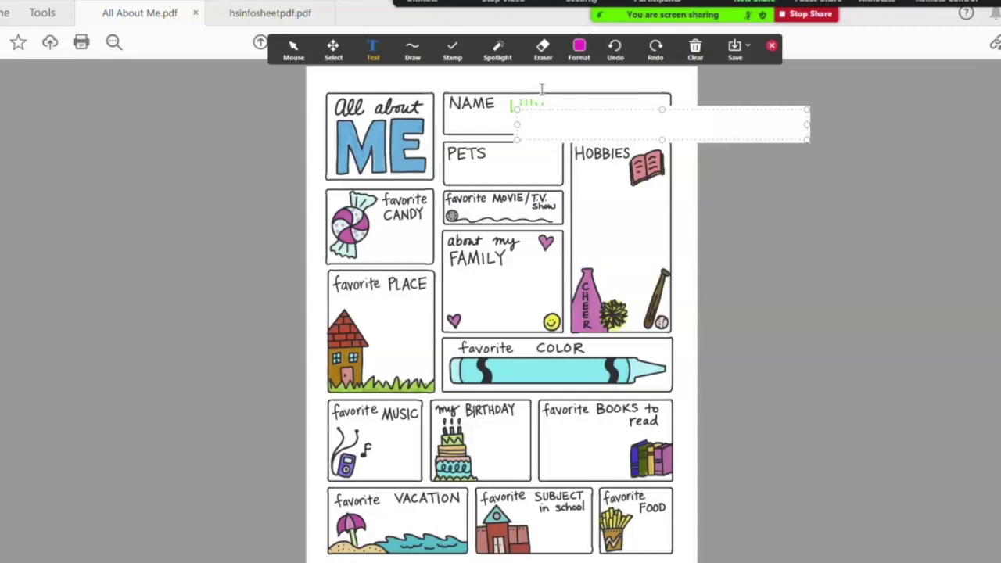
pyautogui.write('Becky')
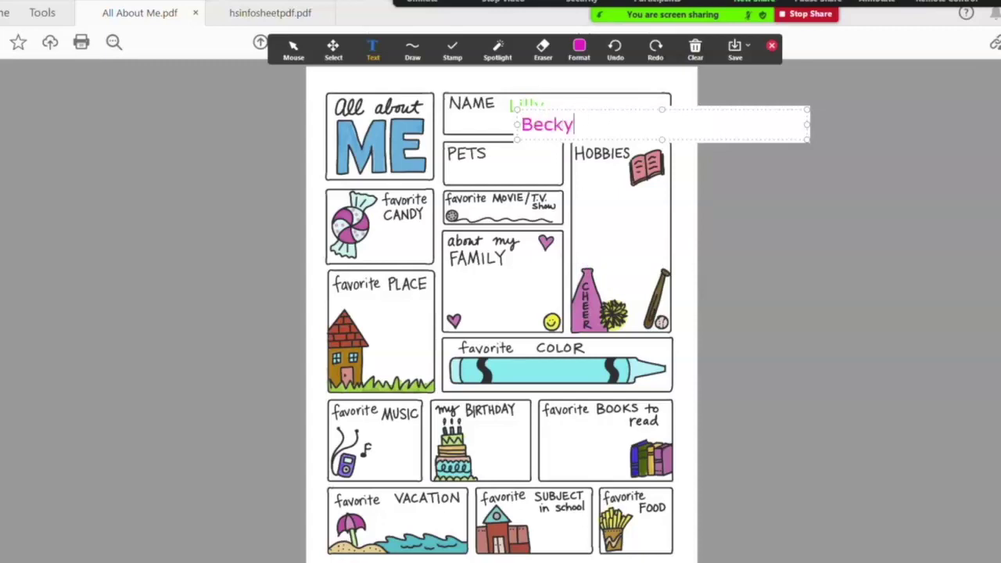
pyautogui.click(527, 172)
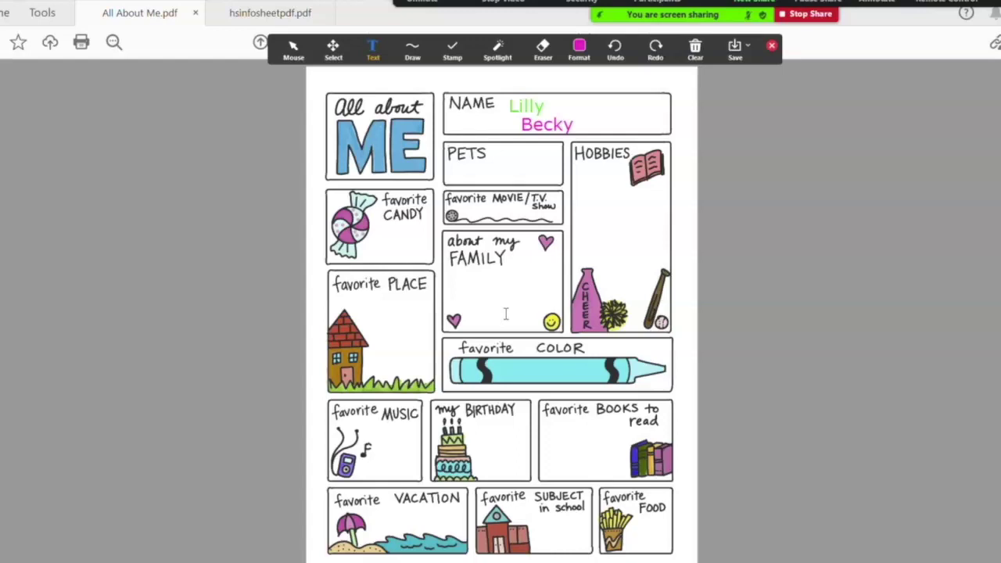
# Step: Clear the text annotations from the All About Me worksheet and close the annotation tools
pyautogui.click(452, 3)
pyautogui.click(695, 49)
pyautogui.click(723, 82)
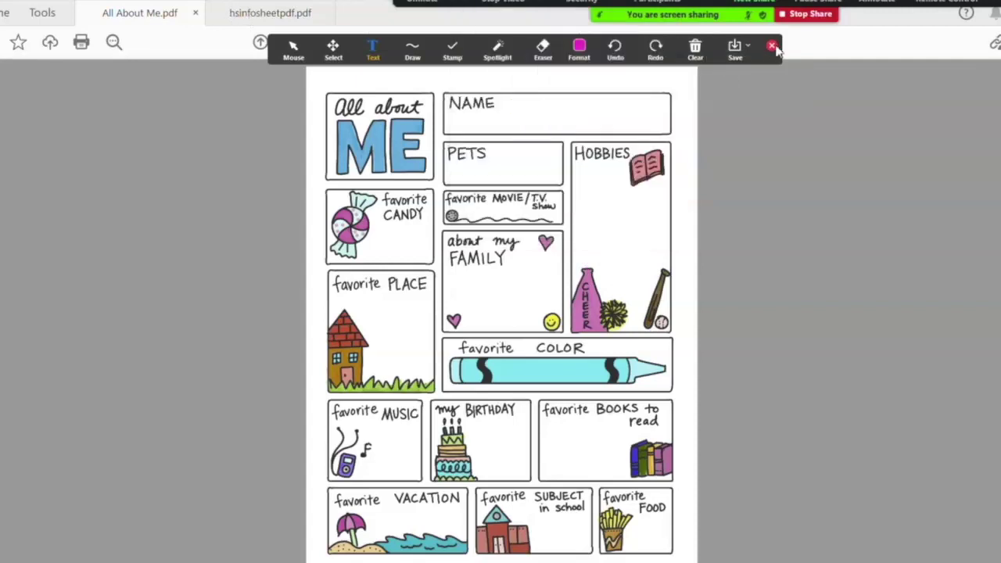
pyautogui.click(771, 47)
# Step: Open the hsinfosheetpdf.pdf worksheet and draw a freehand stroke in its "My 'Default' Doodle" box
pyautogui.click(270, 13)
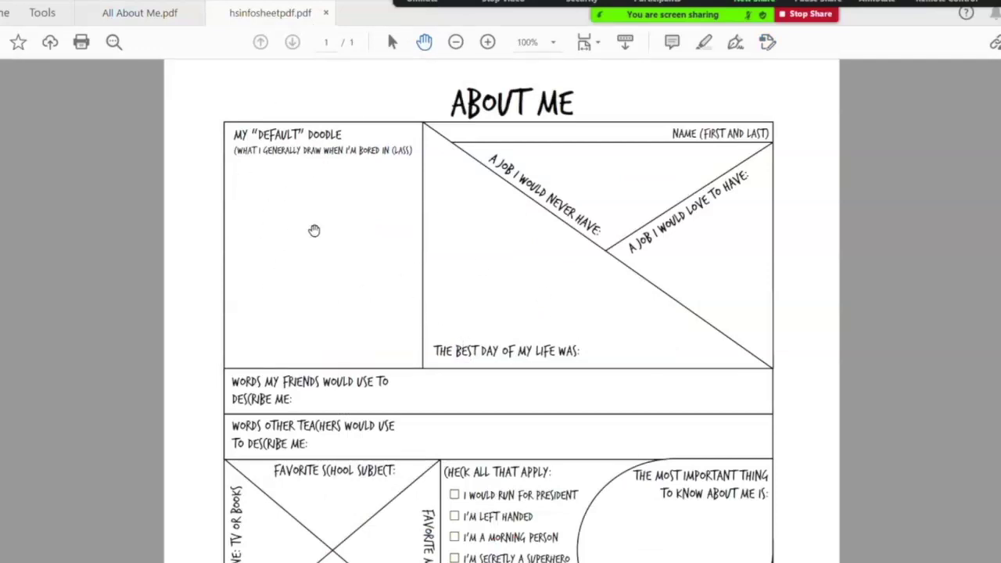
pyautogui.scroll(-1, 536, 306)
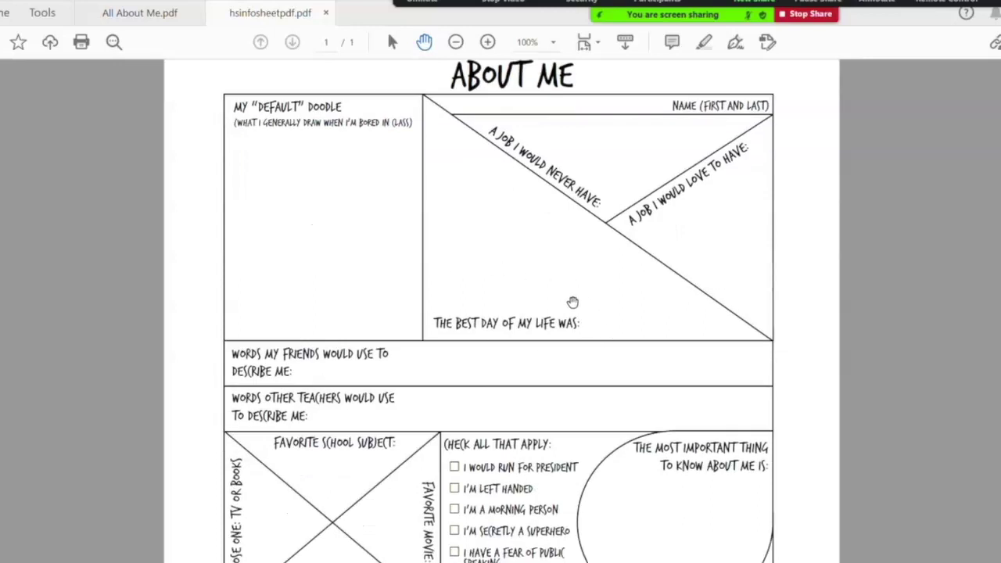
pyautogui.scroll(-2, 554, 328)
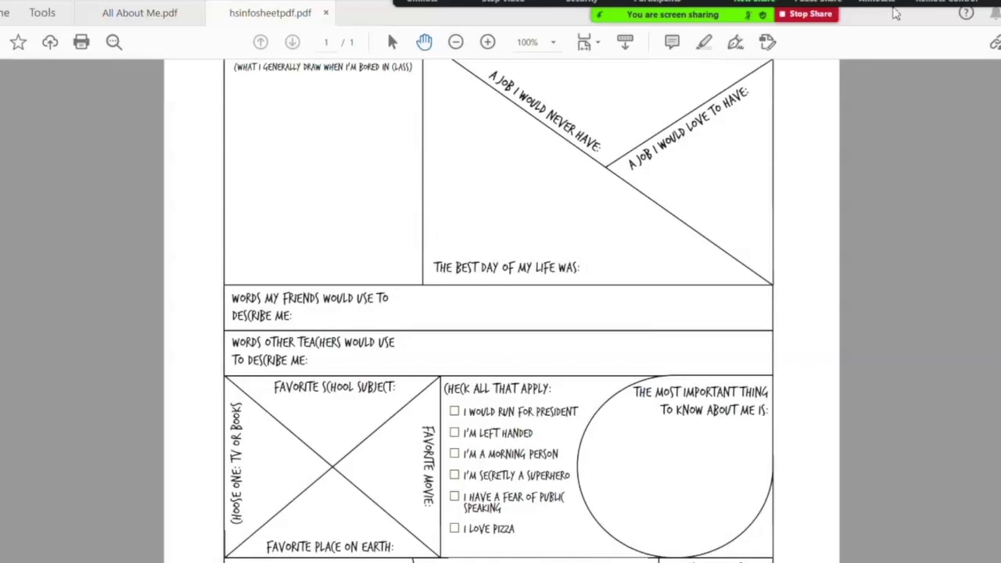
pyautogui.click(875, 2)
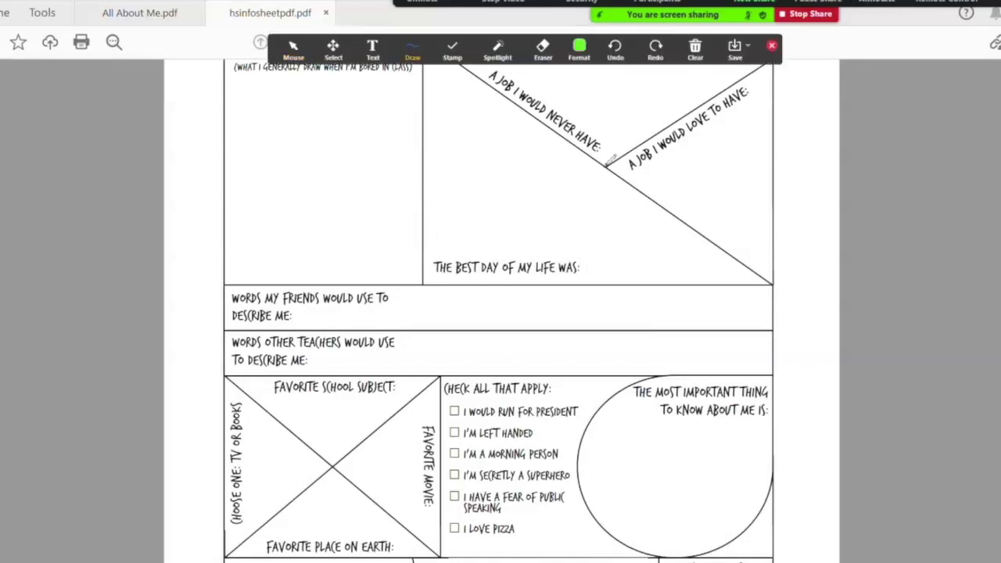
pyautogui.click(414, 53)
pyautogui.click(411, 104)
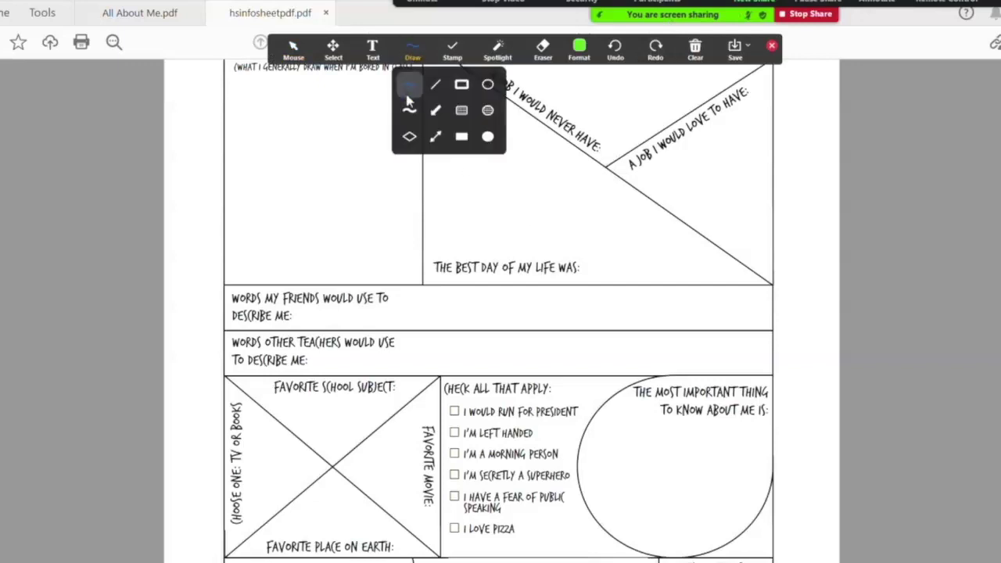
pyautogui.moveTo(277, 199)
pyautogui.mouseDown()
pyautogui.moveTo(321, 94)
pyautogui.moveTo(258, 162)
pyautogui.moveTo(303, 189)
pyautogui.moveTo(261, 212)
pyautogui.mouseUp()
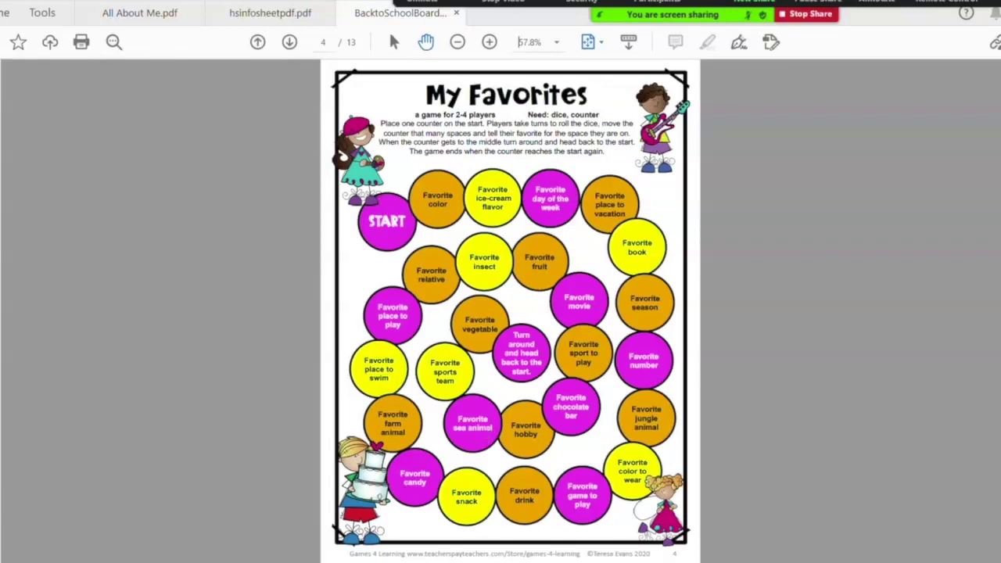
# Step: Switch to the superteachertools.us spinner page in the browser and enter a student's name as the third spinner label
pyautogui.click(553, 538)
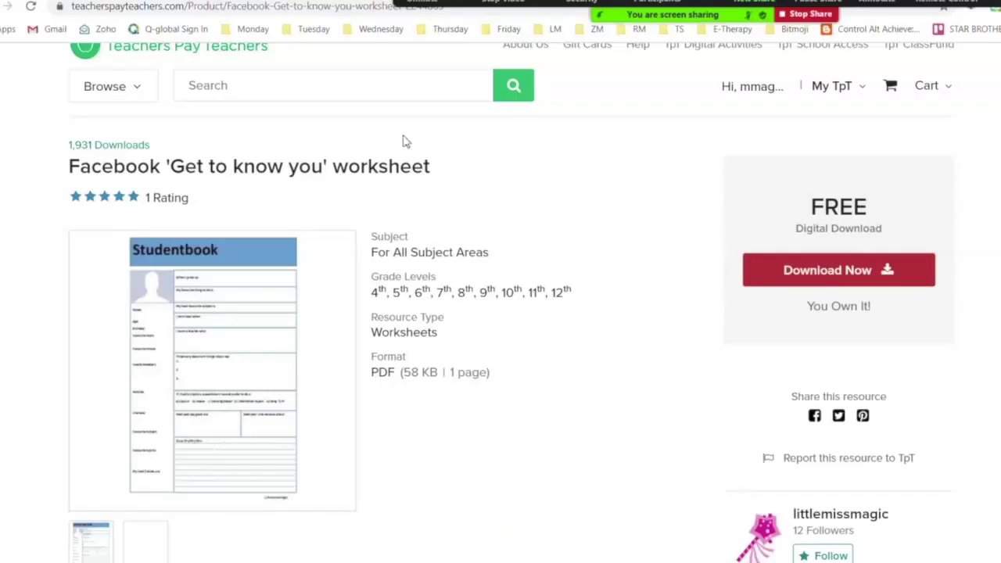
pyautogui.hotkey('alt', 'Tab')
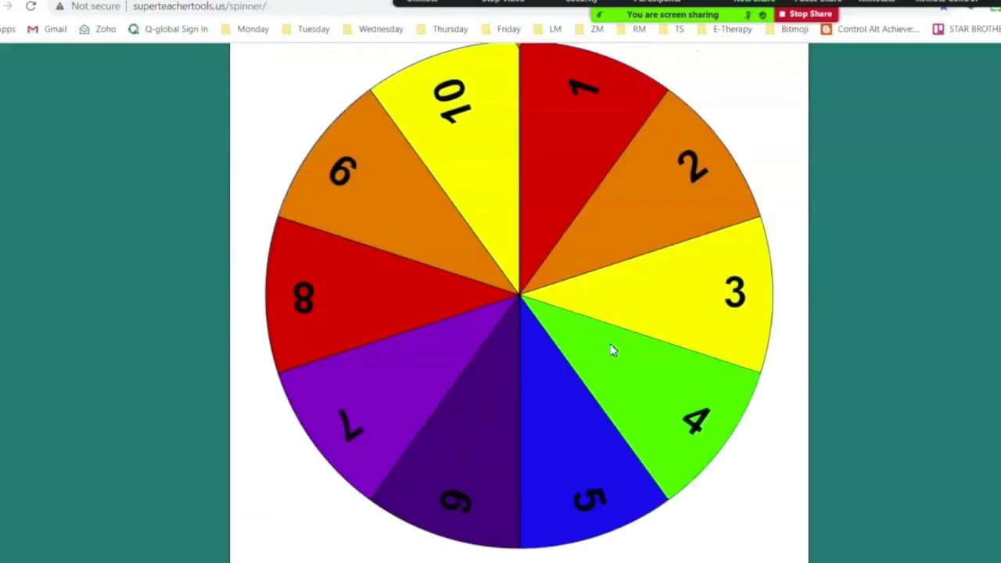
pyautogui.scroll(-9, 612, 350)
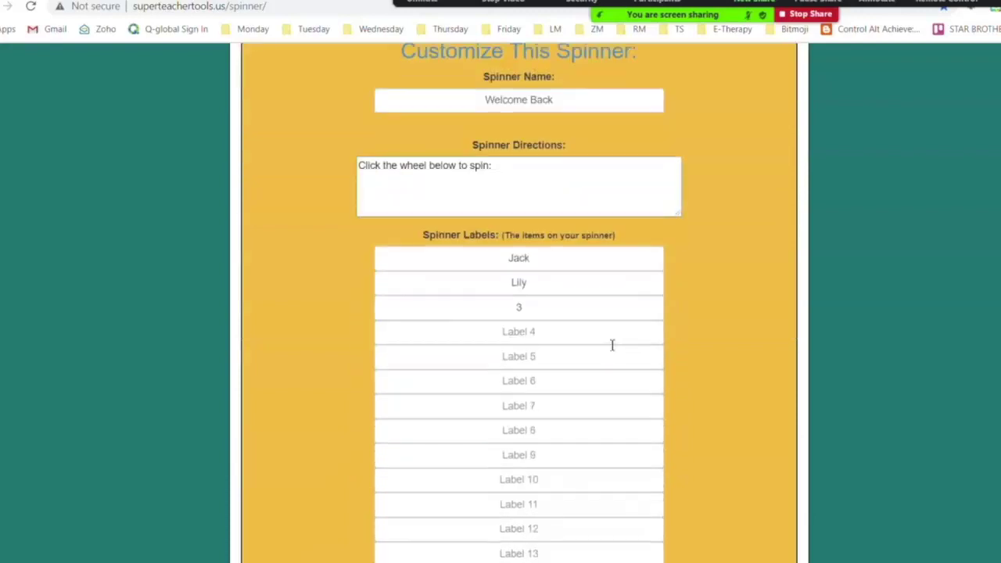
pyautogui.click(517, 307)
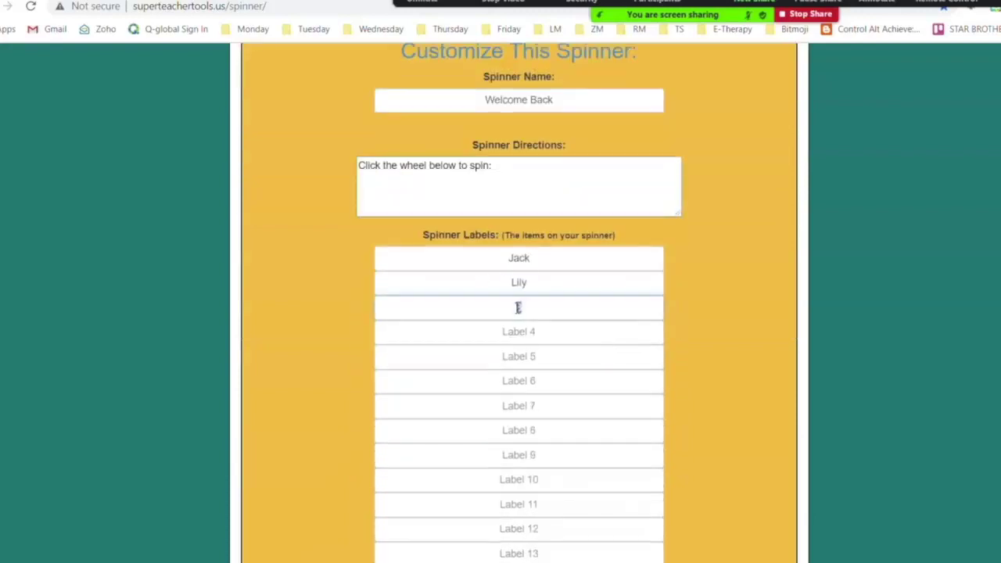
pyautogui.write('Dan')
pyautogui.scroll(1, 518, 307)
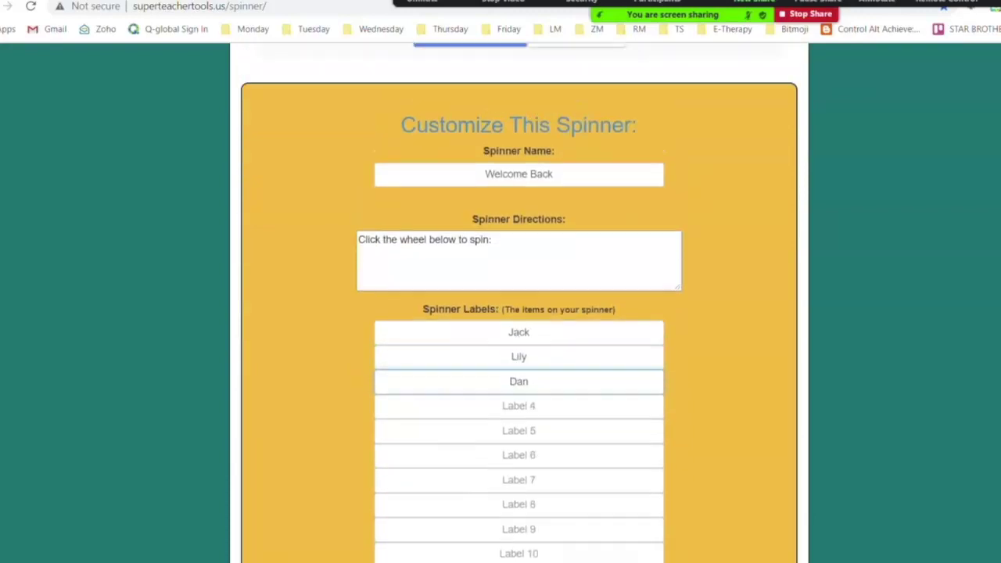
# Step: Update the spinner with the green, lime, turquoise, red and orange color scheme and spin the wheel
pyautogui.scroll(-8, 518, 309)
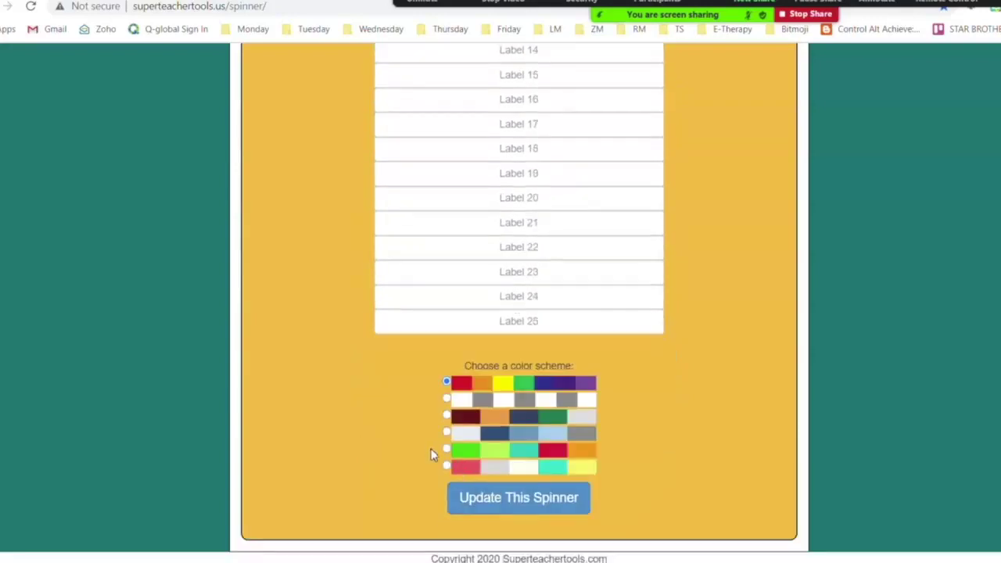
pyautogui.click(446, 452)
pyautogui.click(495, 497)
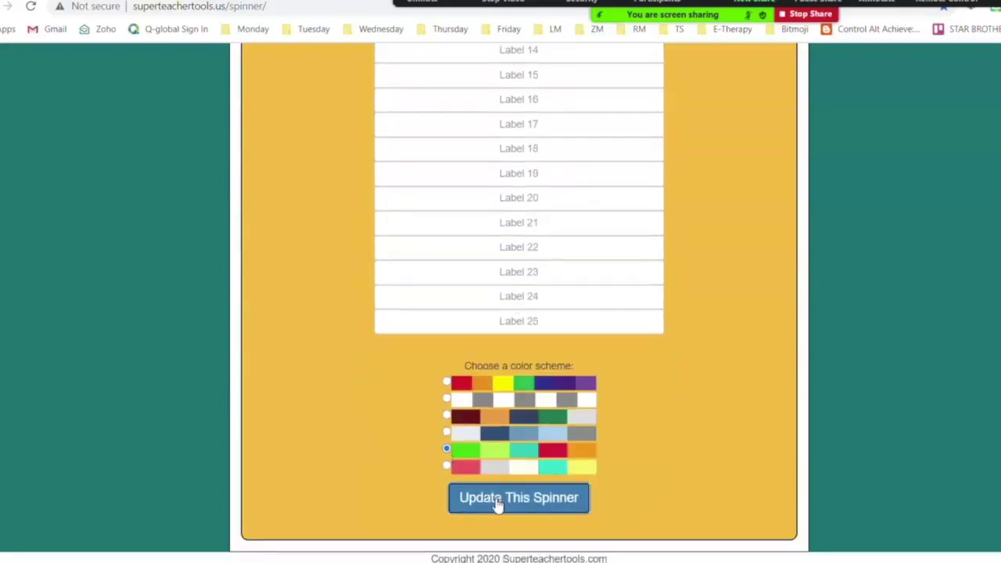
pyautogui.scroll(-5, 485, 485)
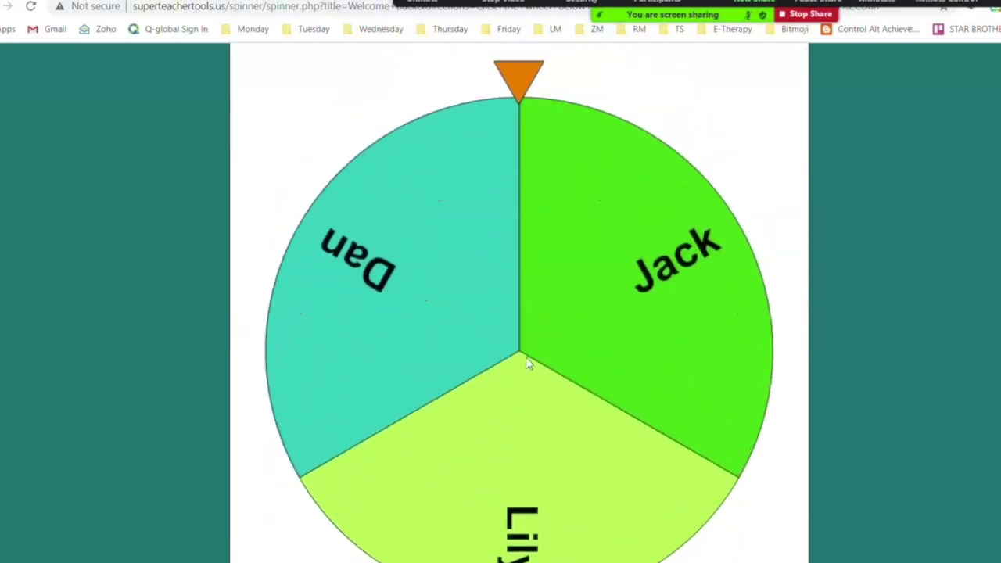
pyautogui.click(526, 363)
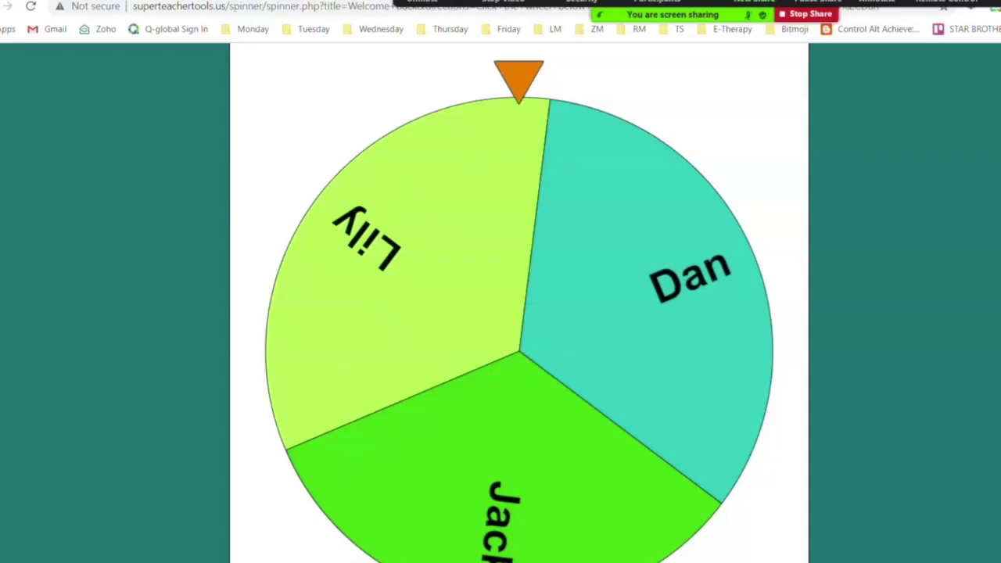
# Step: Return to the My Favorites board game PDF and stamp a heart on the START space as a game counter
pyautogui.moveTo(522, 560)
pyautogui.click(658, 531)
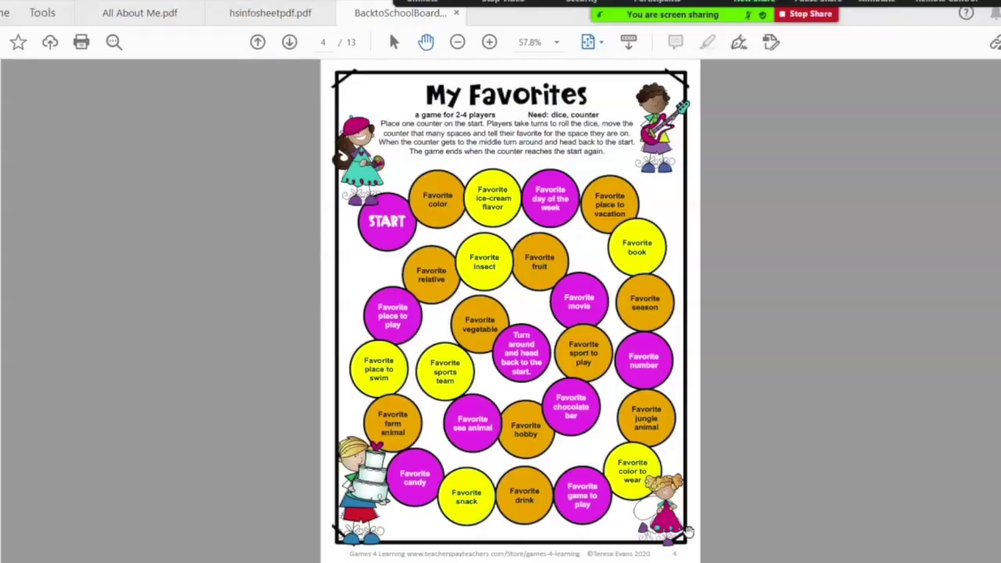
pyautogui.click(885, 2)
pyautogui.click(453, 49)
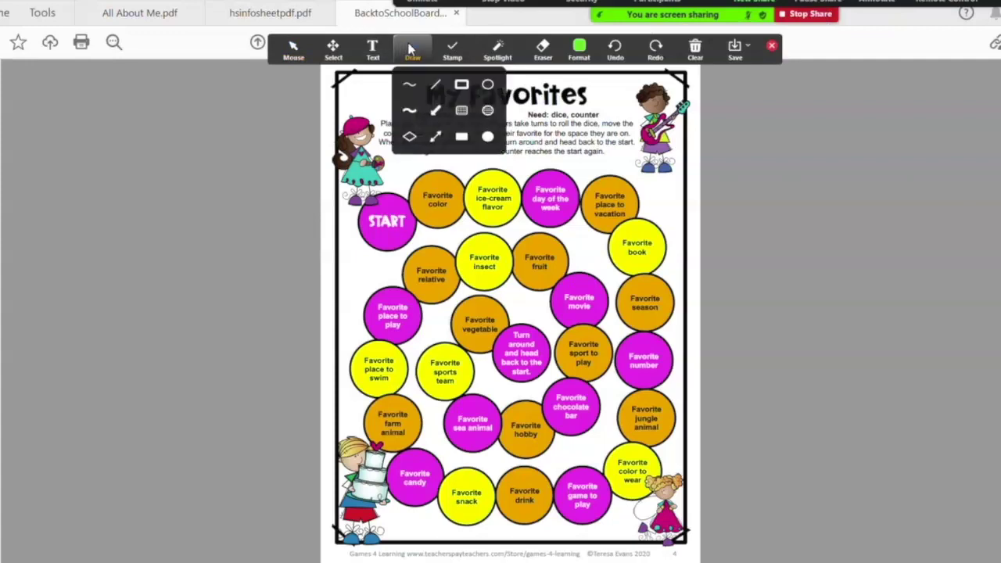
pyautogui.click(444, 52)
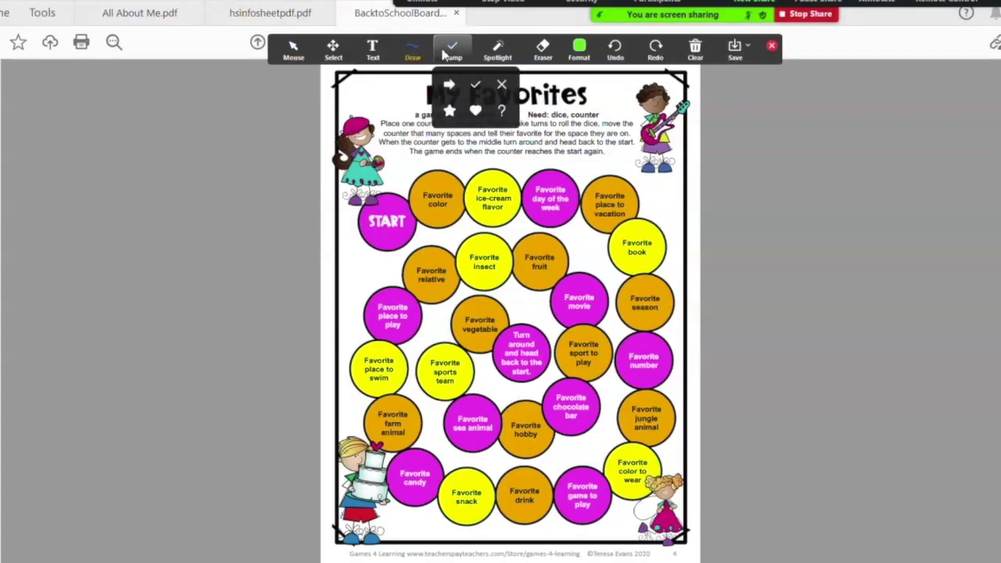
pyautogui.click(430, 52)
pyautogui.click(452, 51)
pyautogui.click(474, 111)
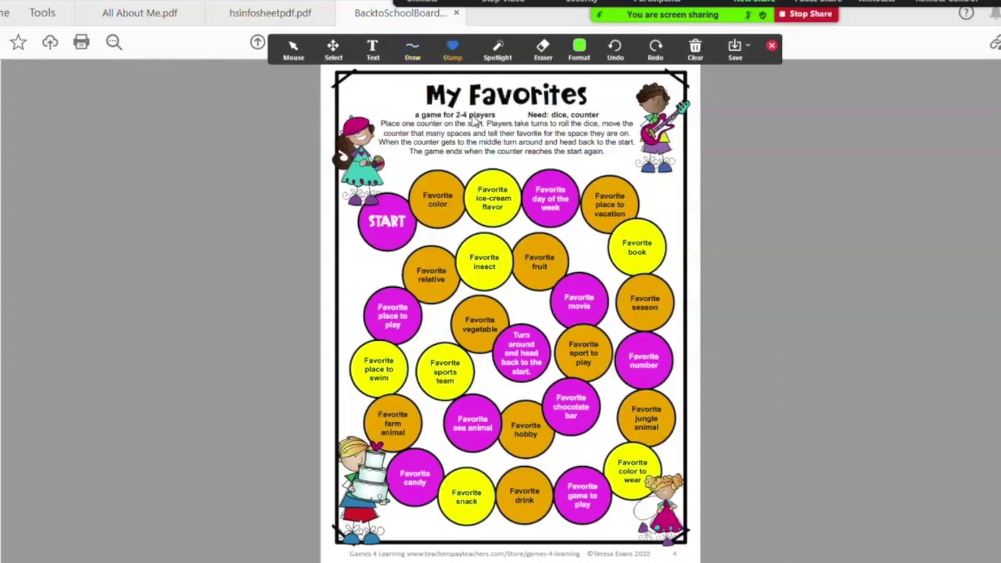
pyautogui.click(387, 211)
# Step: Move the heart stamp from START to the "Favorite day of the week" space
pyautogui.click(293, 49)
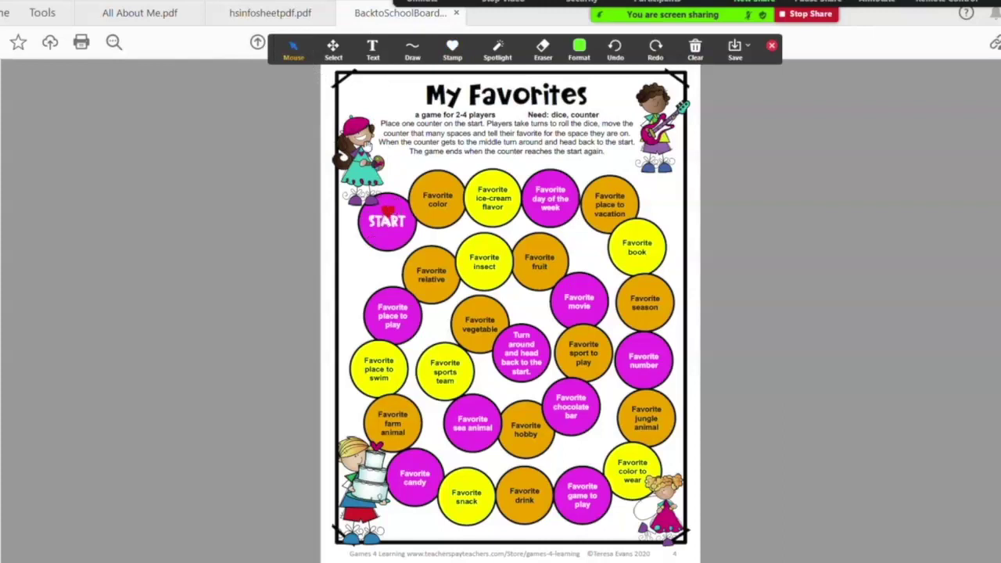
pyautogui.click(333, 50)
pyautogui.moveTo(396, 220)
pyautogui.mouseDown()
pyautogui.moveTo(425, 196)
pyautogui.moveTo(509, 191)
pyautogui.moveTo(558, 194)
pyautogui.moveTo(556, 220)
pyautogui.mouseUp()
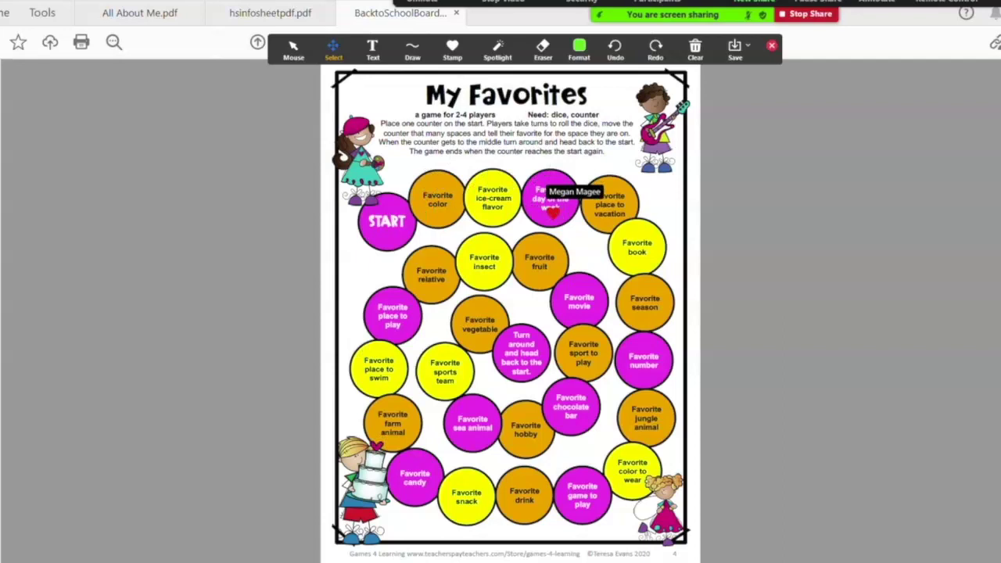
# Step: Return to the spinner page in the browser and close the annotation tools
pyautogui.click(570, 508)
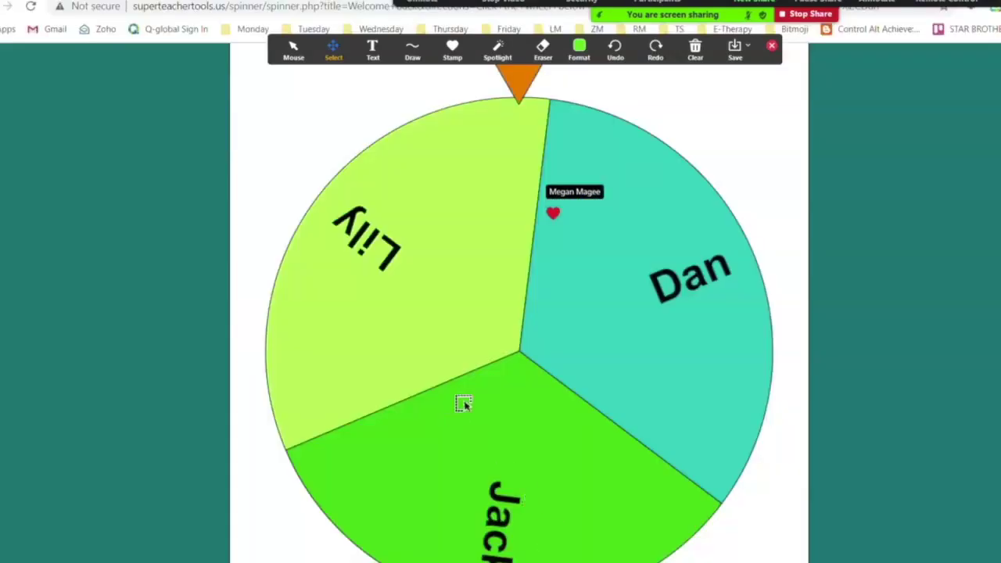
pyautogui.click(695, 48)
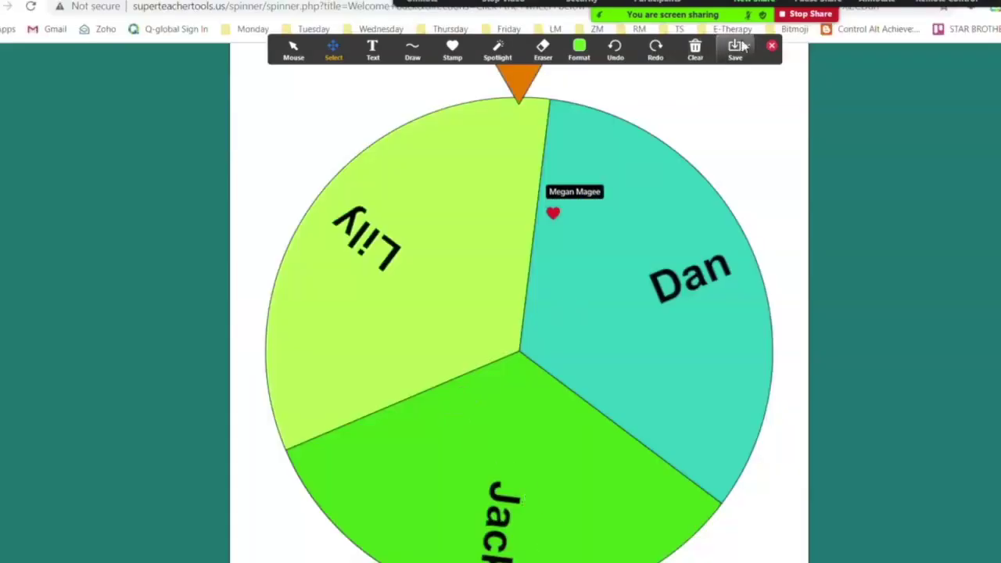
pyautogui.click(772, 47)
# Step: Replace the three names in the spinner labels with 1, 2 and 3
pyautogui.scroll(-12, 524, 344)
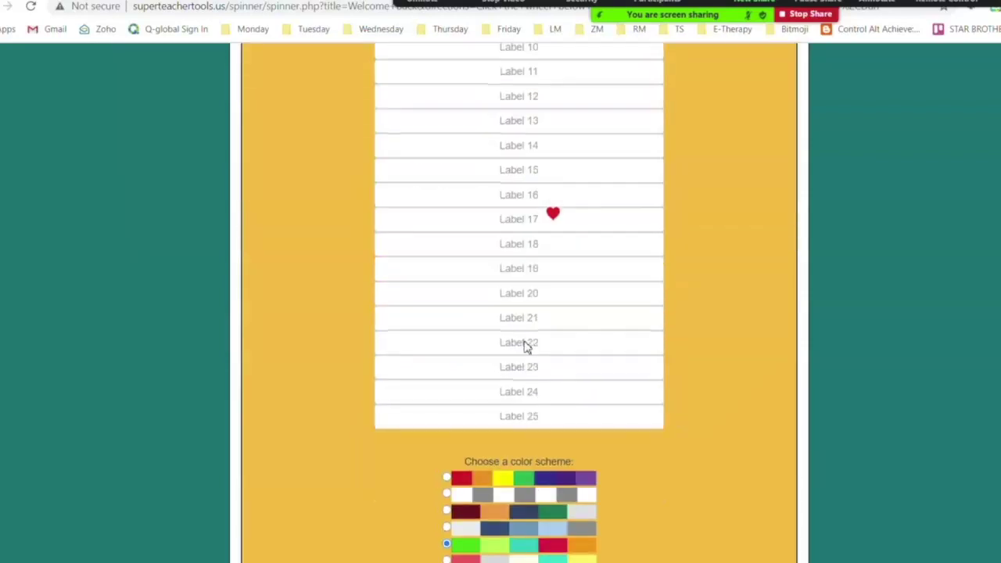
pyautogui.scroll(4, 524, 346)
pyautogui.scroll(1, 525, 346)
pyautogui.doubleClick(471, 189)
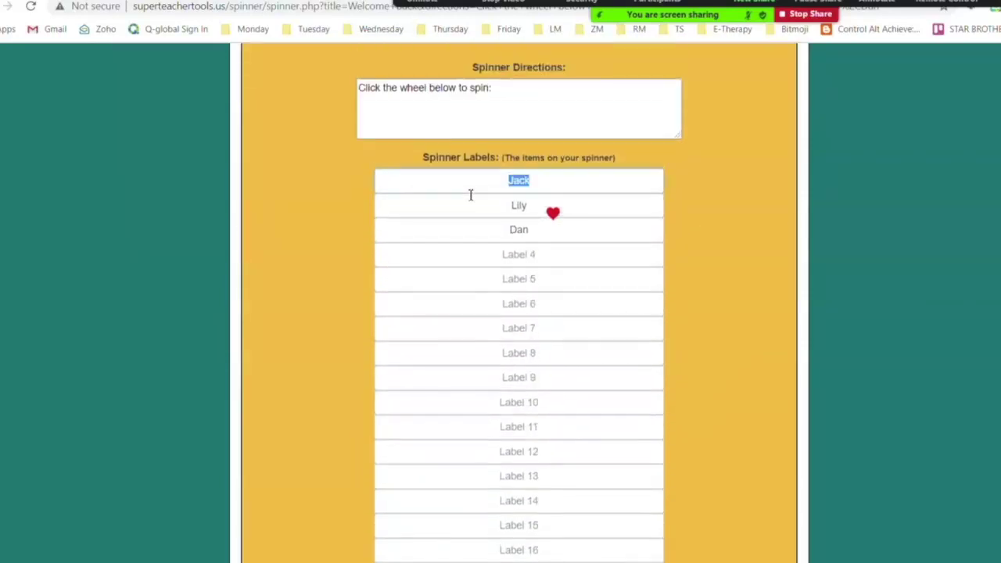
pyautogui.write('1')
pyautogui.doubleClick(489, 210)
pyautogui.write('2')
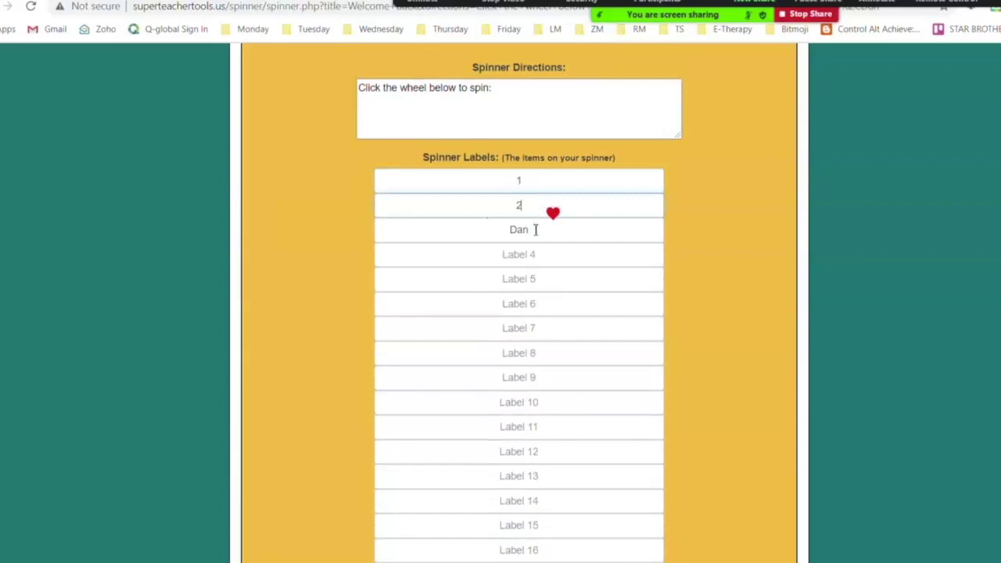
pyautogui.doubleClick(499, 229)
pyautogui.write('3')
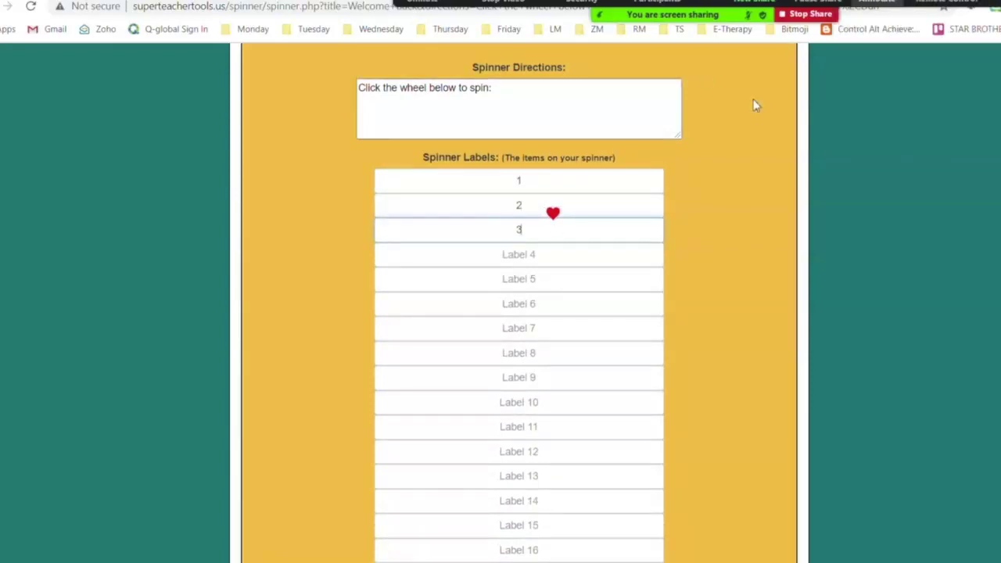
# Step: Update the spinner with the new number labels and bring the regenerated wheel into view
pyautogui.click(648, 358)
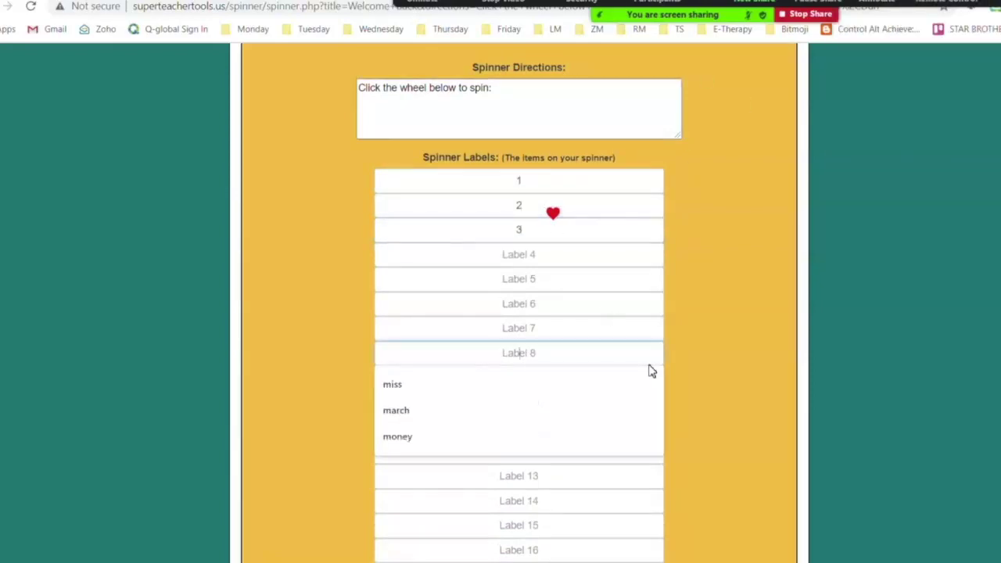
pyautogui.scroll(-6, 700, 378)
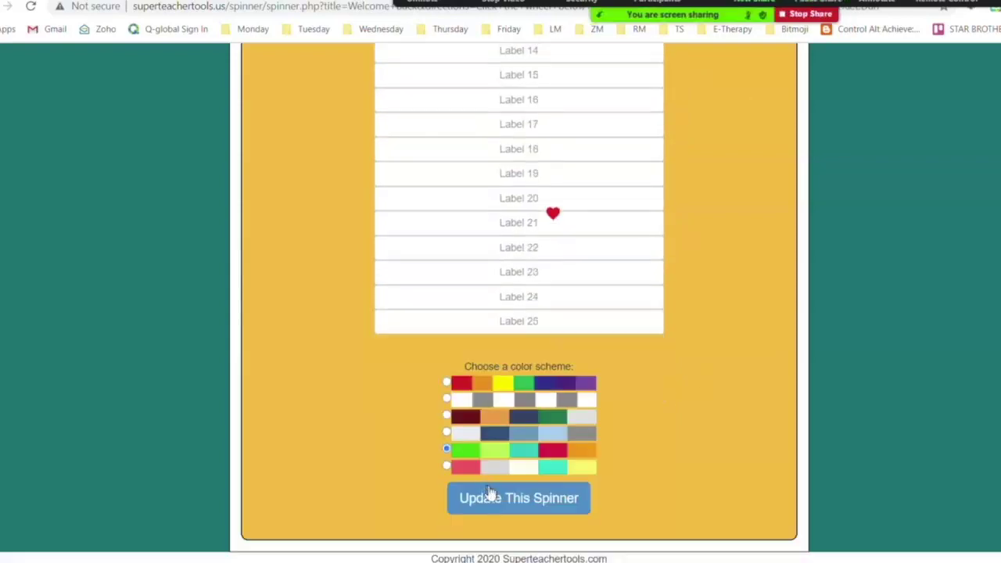
pyautogui.click(492, 497)
pyautogui.scroll(-5, 487, 493)
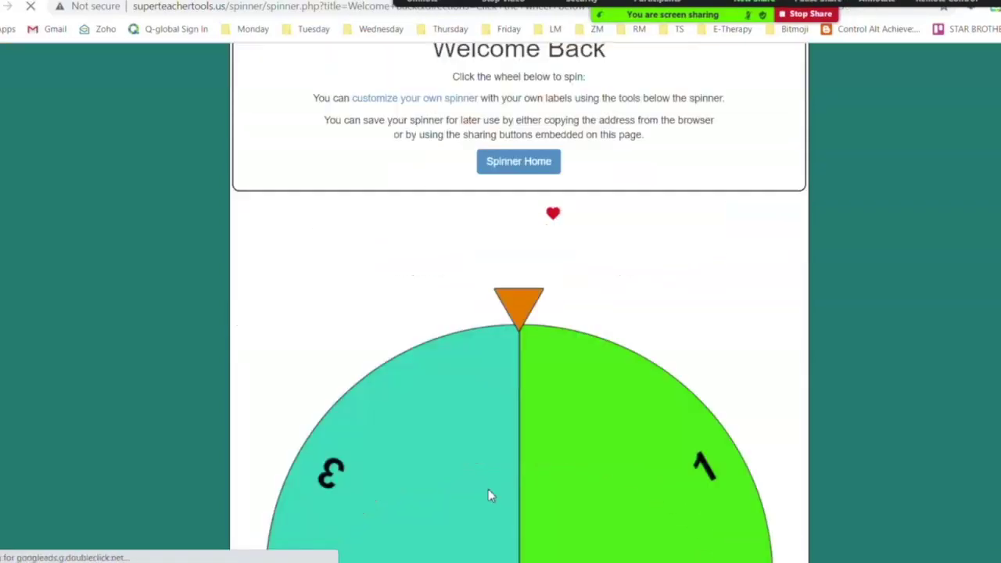
pyautogui.scroll(1, 490, 495)
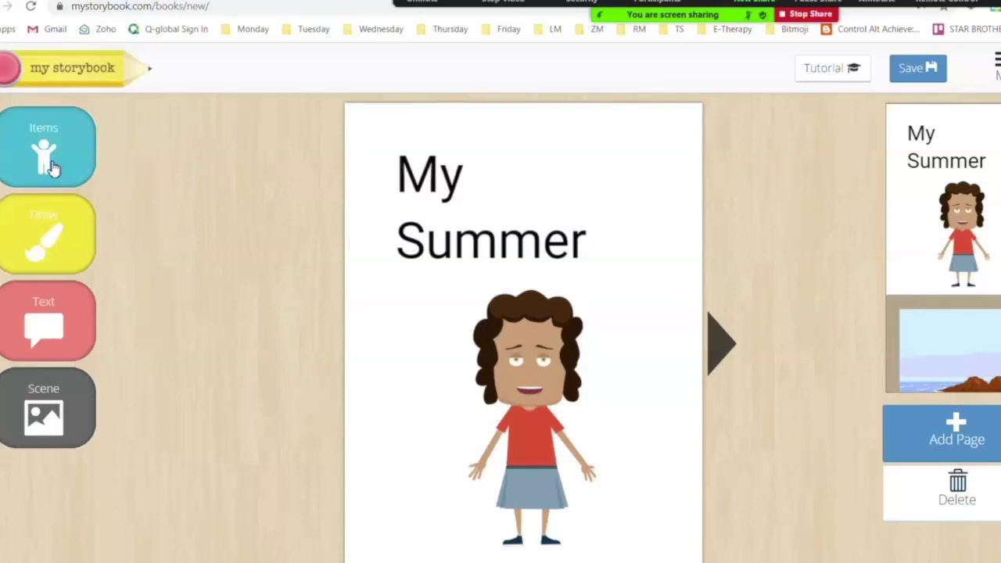
# Step: In My Storybook, add "Vaction" after "My Summer" in the cover page title
pyautogui.click(567, 234)
pyautogui.click(602, 241)
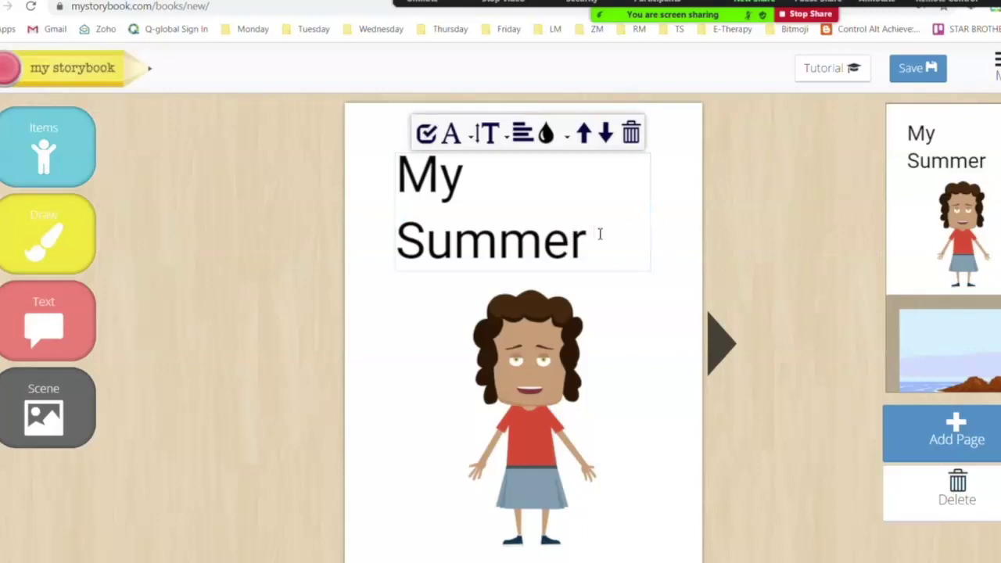
pyautogui.write('Vaction')
# Step: Shrink the curly-haired girl on the cover to fit beneath the title and view her body color options
pyautogui.click(548, 336)
pyautogui.moveTo(625, 286); pyautogui.dragTo(586, 340)
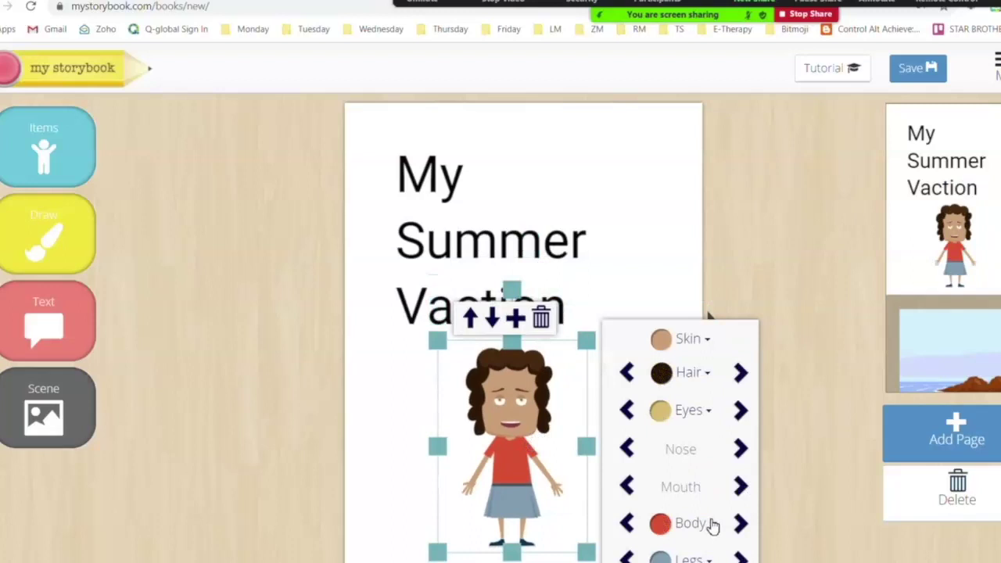
pyautogui.click(708, 523)
pyautogui.click(742, 435)
# Step: Open the seaside page and add the text "Once upon a time I went.." to the story
pyautogui.click(959, 383)
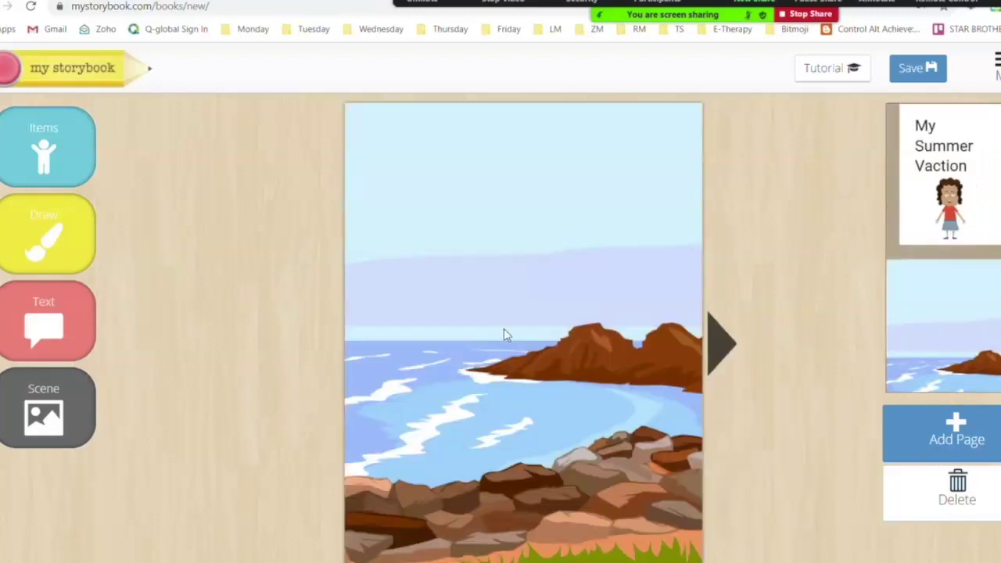
pyautogui.click(65, 296)
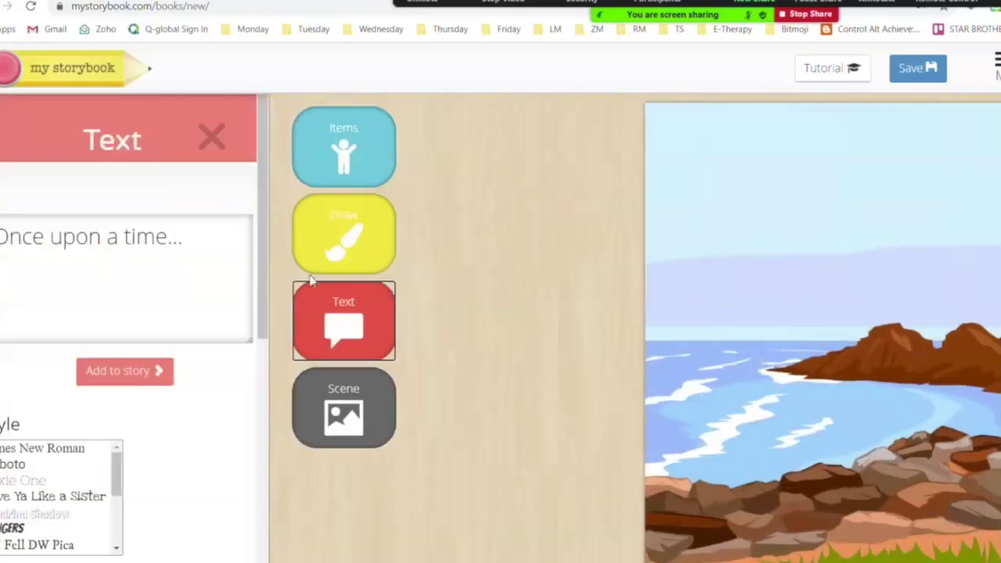
pyautogui.click(198, 238)
pyautogui.press('BackSpace')
pyautogui.press('BackSpace')
pyautogui.press('BackSpace')
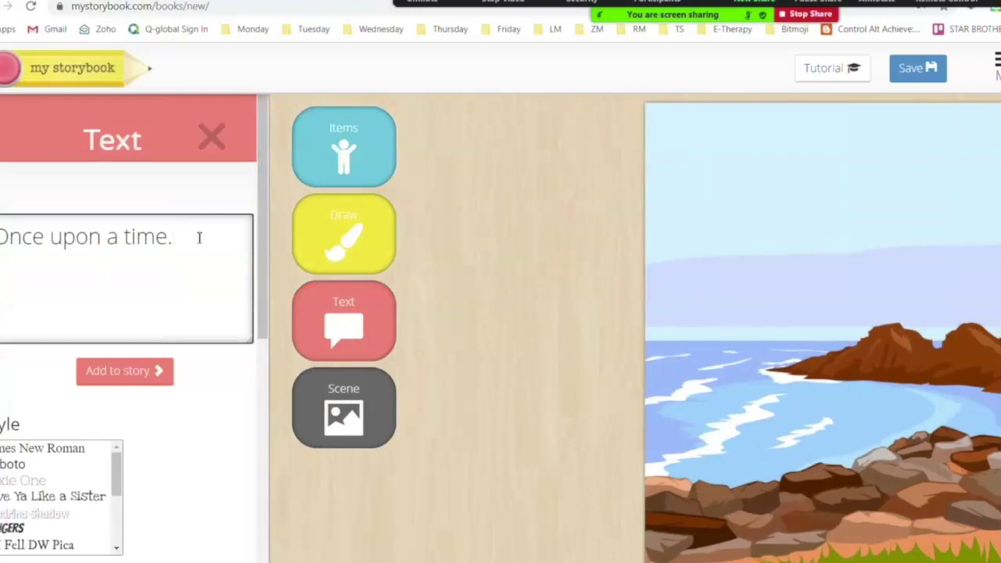
pyautogui.write('I went..')
pyautogui.click(117, 375)
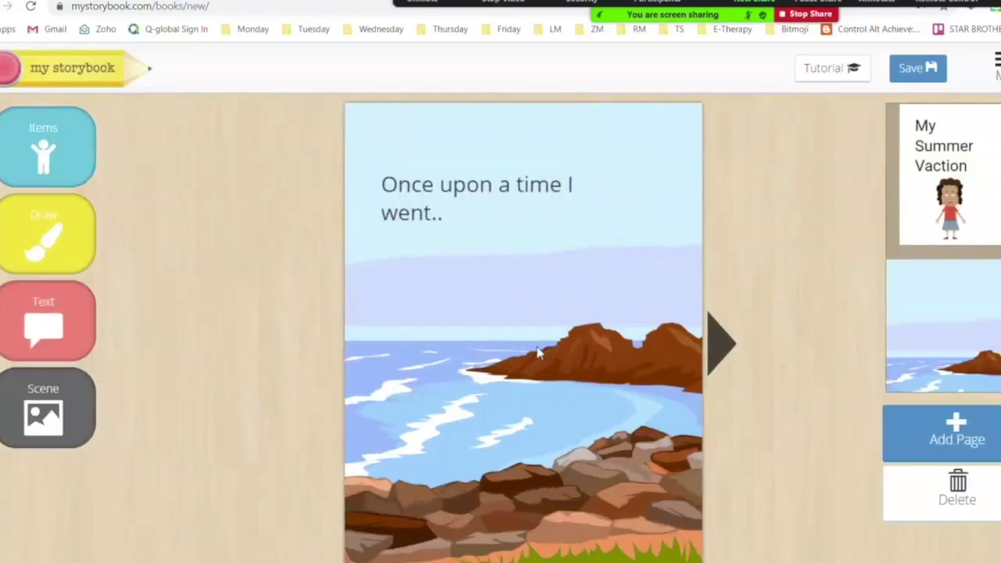